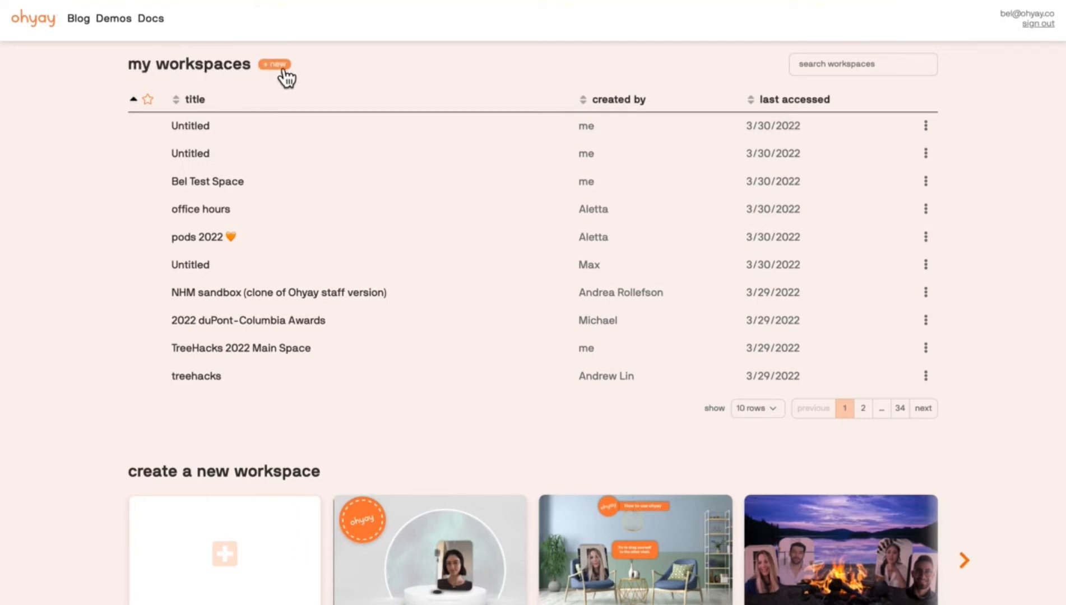
Create and join a new blank workspace, and set its title to "My New Workspace".
left_click(283, 70)
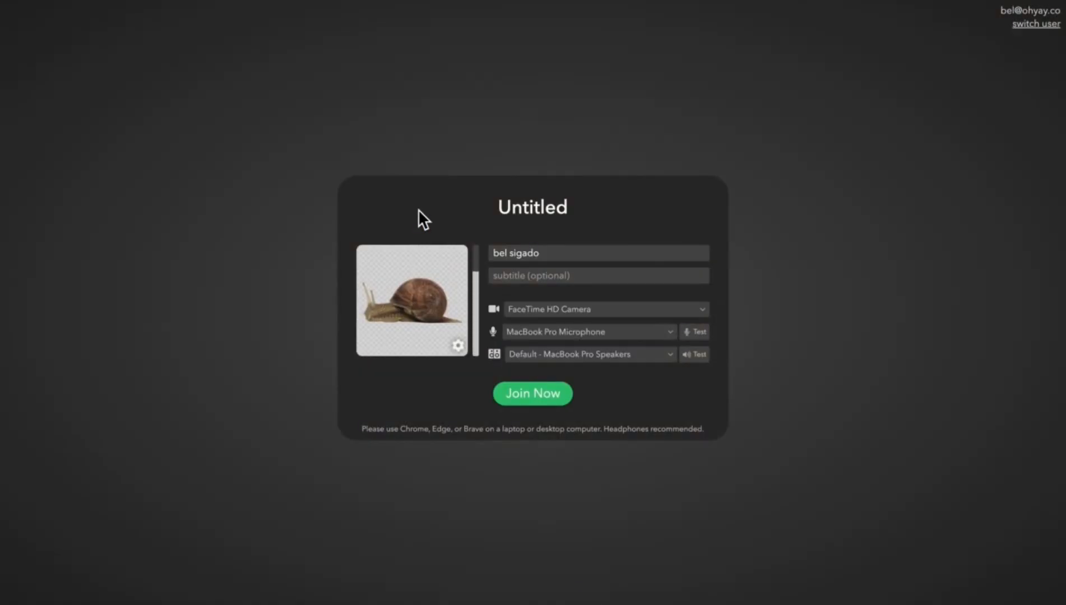
left_click(528, 399)
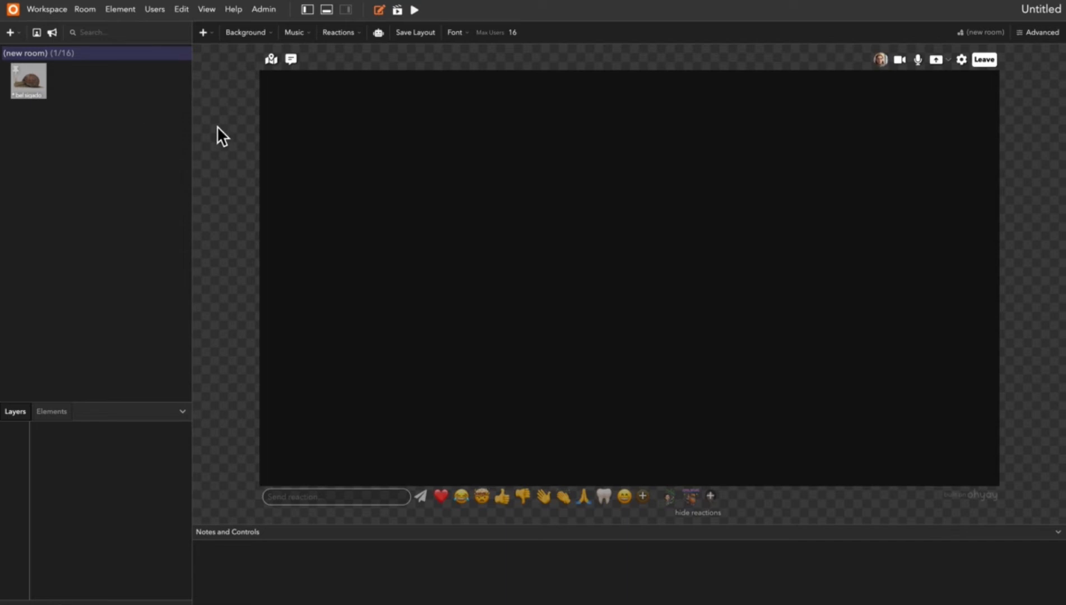
left_click(56, 16)
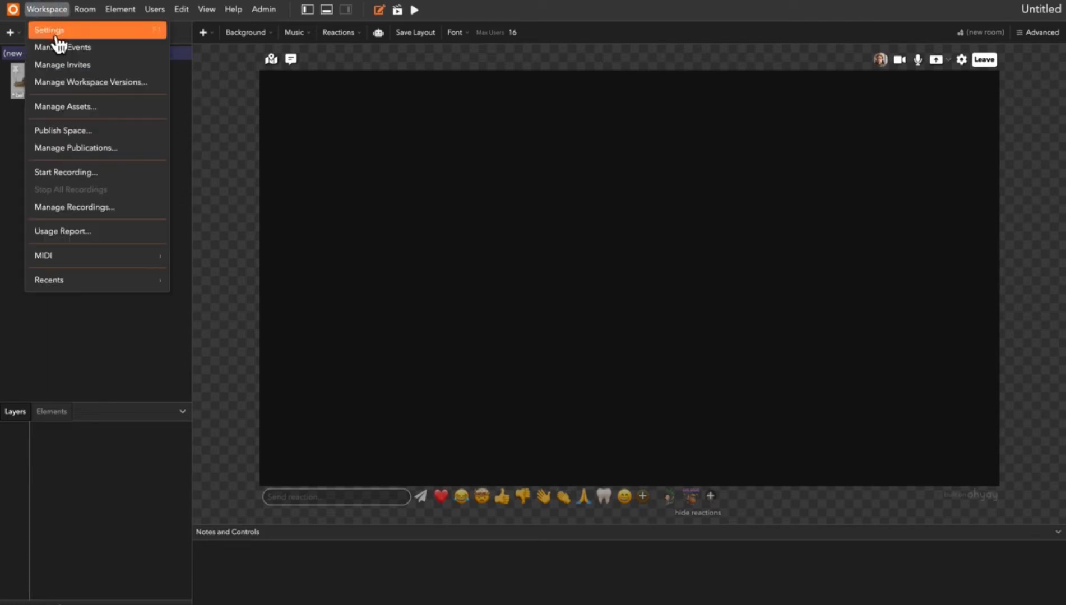
left_click(50, 31)
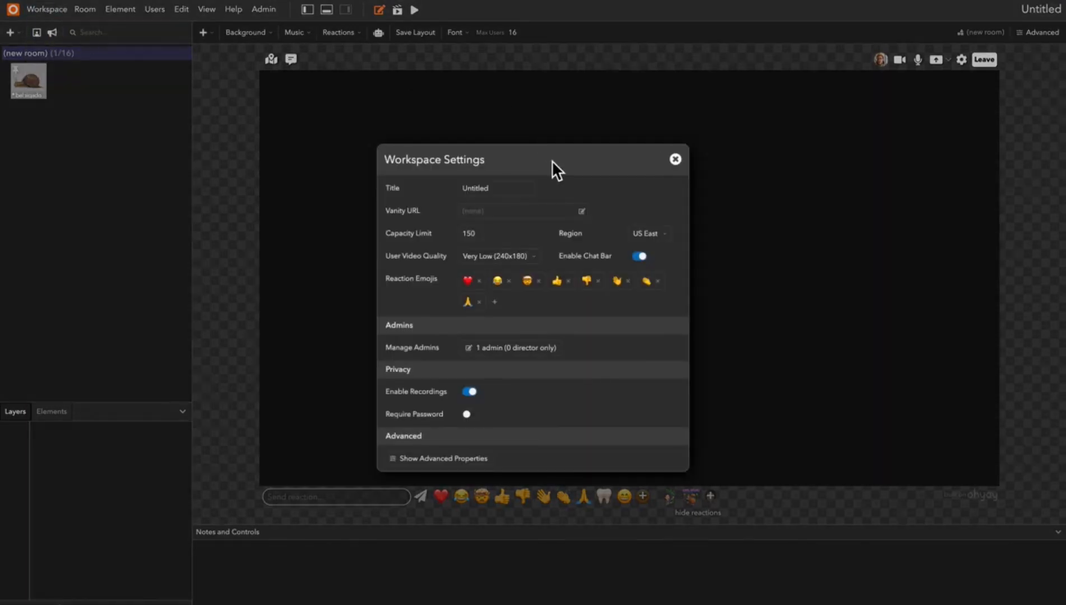
double_click(498, 188)
type("My New Works")
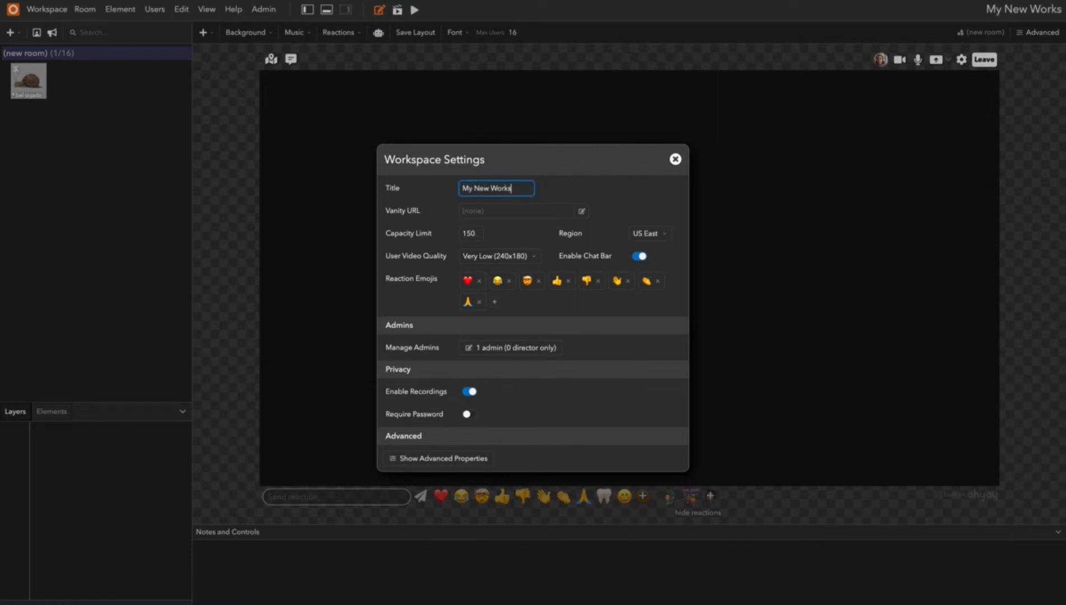
type("pace")
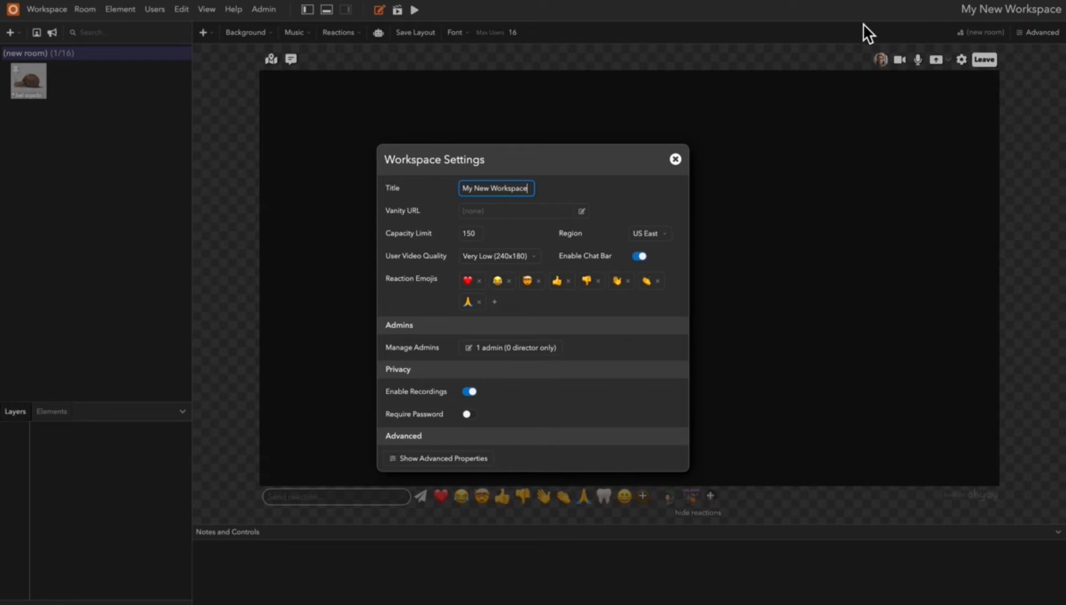
Set the workspace's vanity URL path to "helloeveryone", save it, and select the full link.
left_click(498, 212)
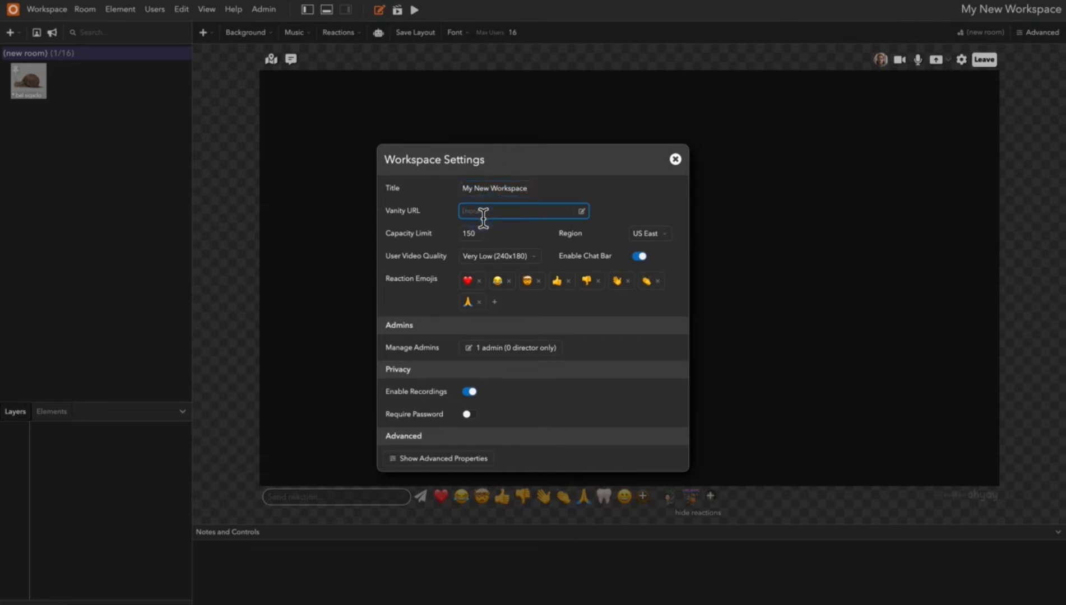
left_click(582, 213)
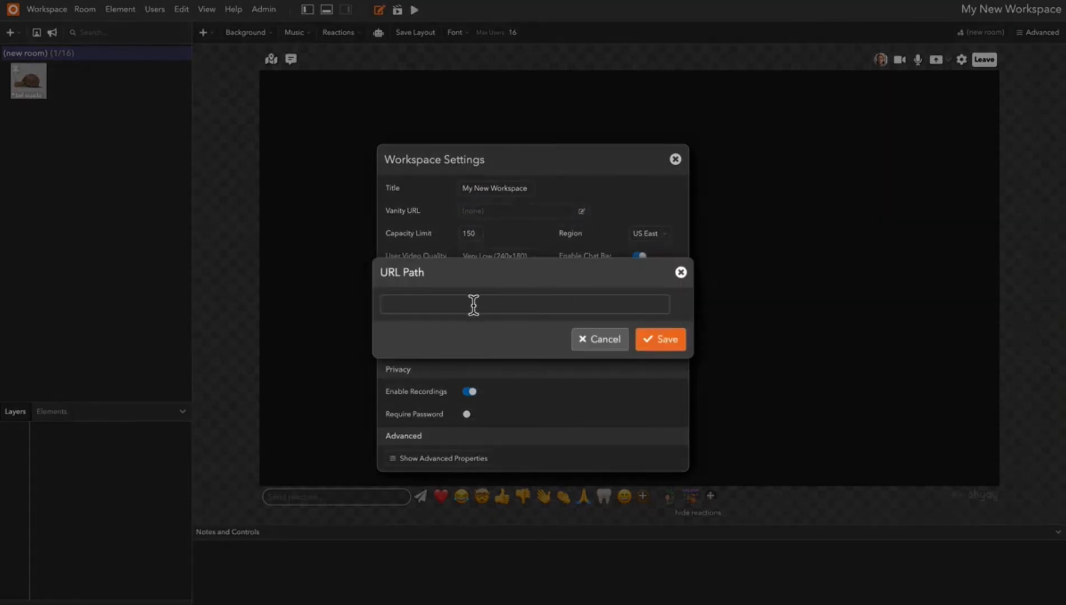
left_click(441, 311)
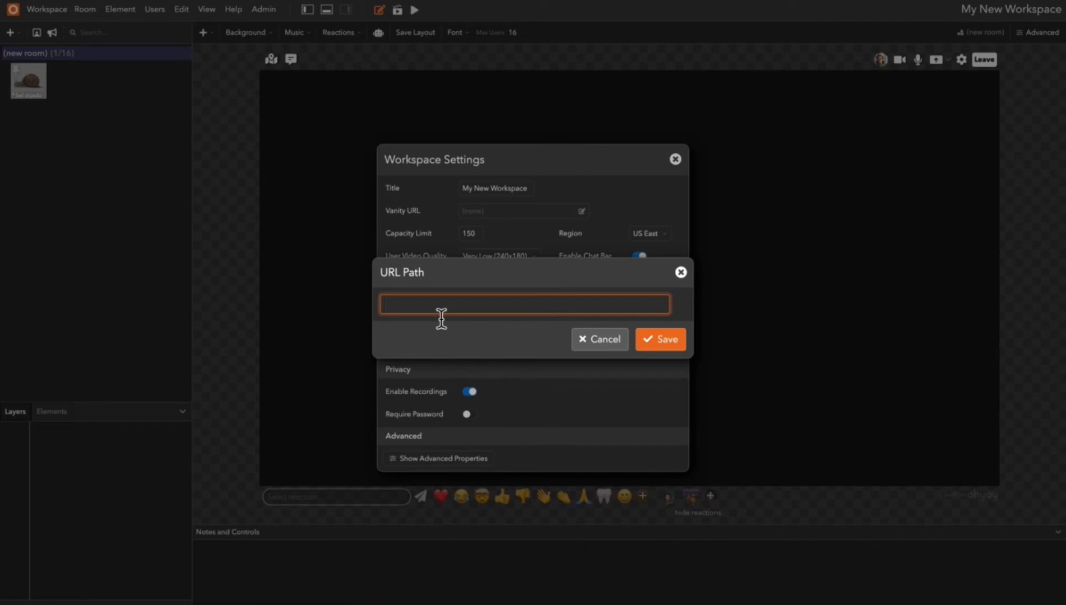
type("helloeveryone")
left_click(670, 344)
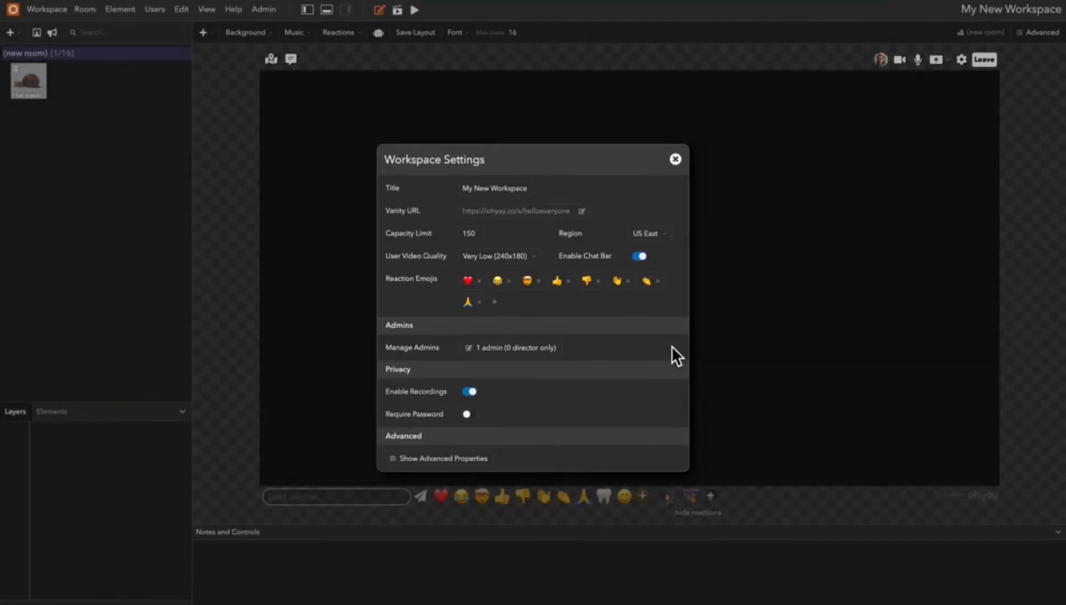
left_click(503, 212)
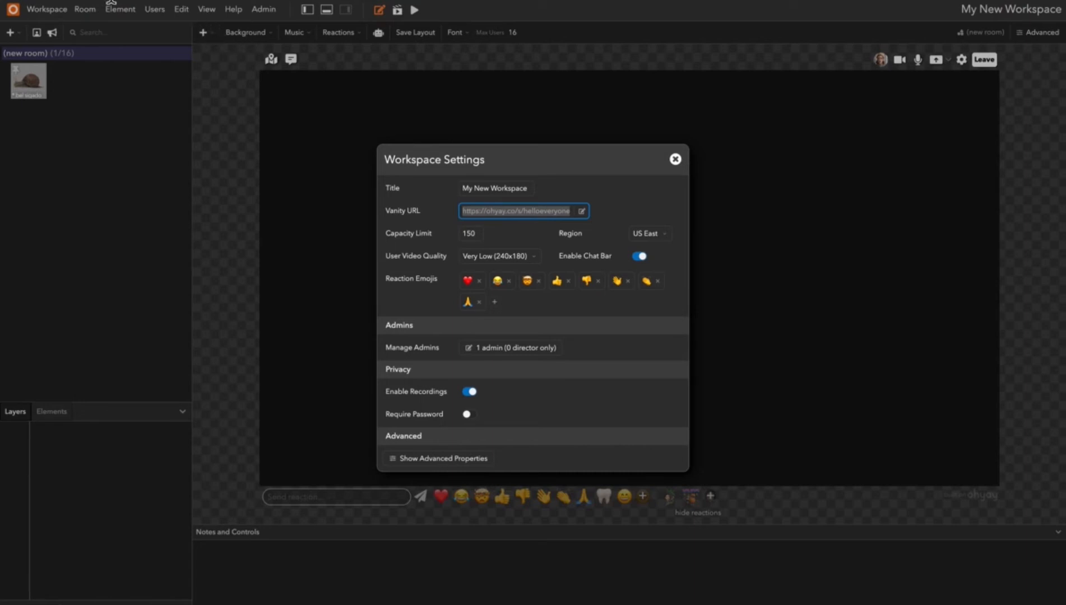
left_click(111, 1)
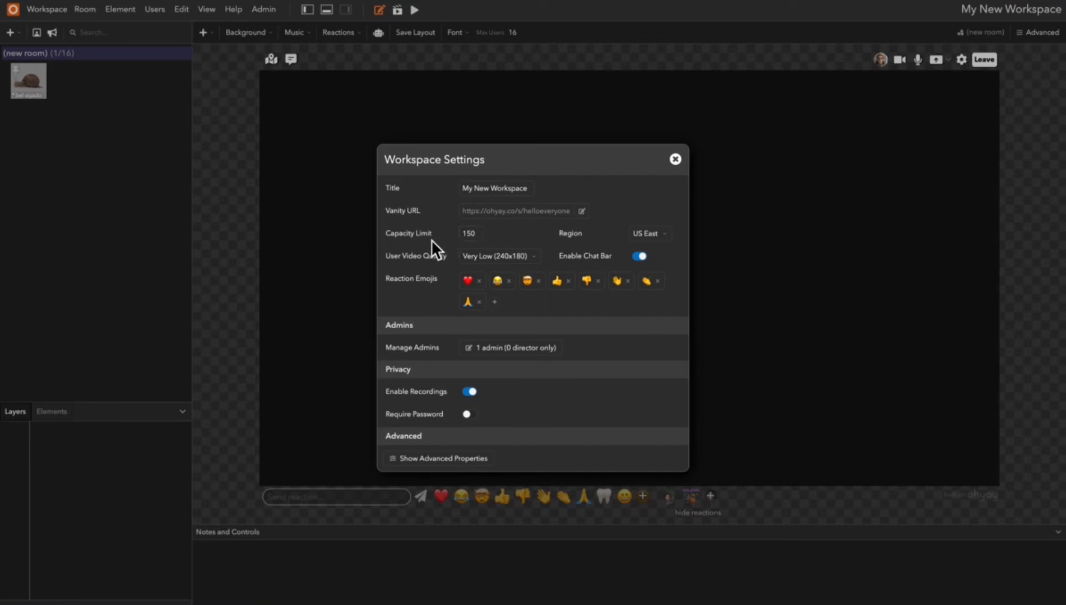
Review the workspace's capacity limit, the available regions and the user video quality options without changing them.
double_click(477, 234)
left_click(671, 240)
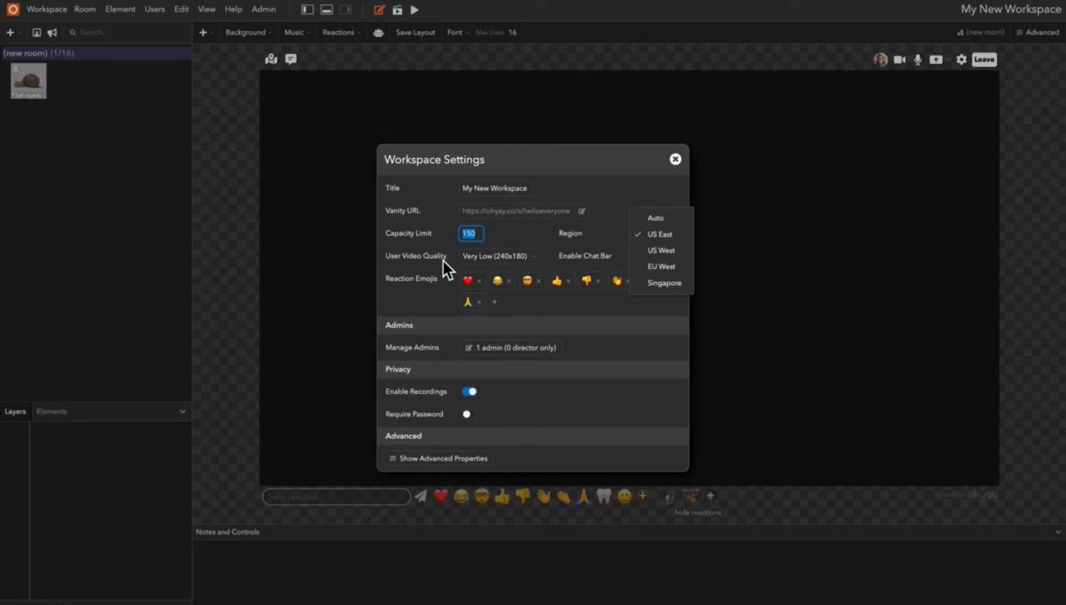
left_click(461, 257)
left_click(538, 261)
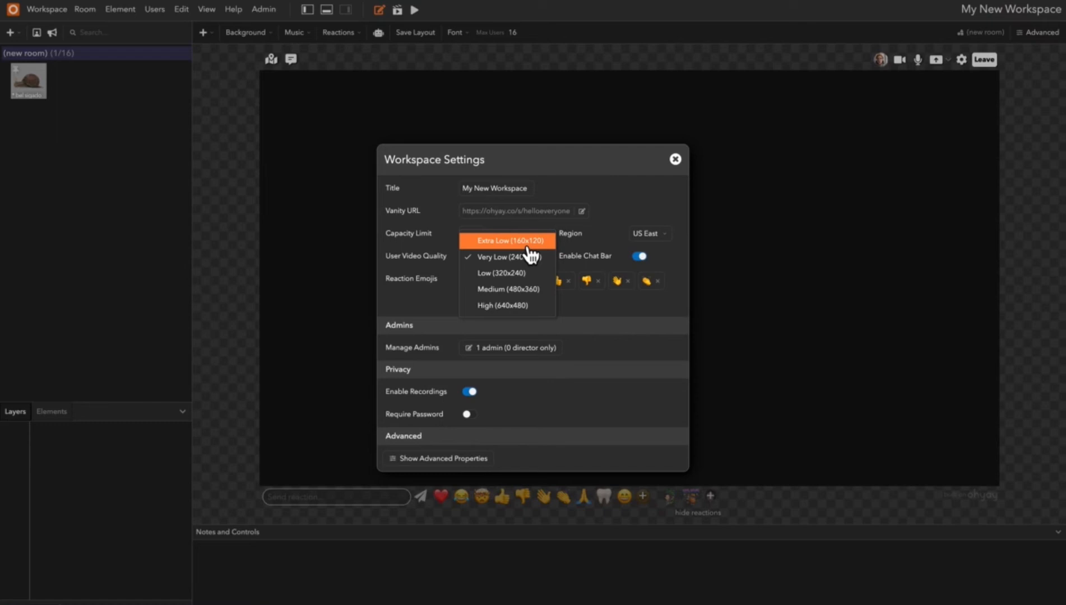
left_click(609, 264)
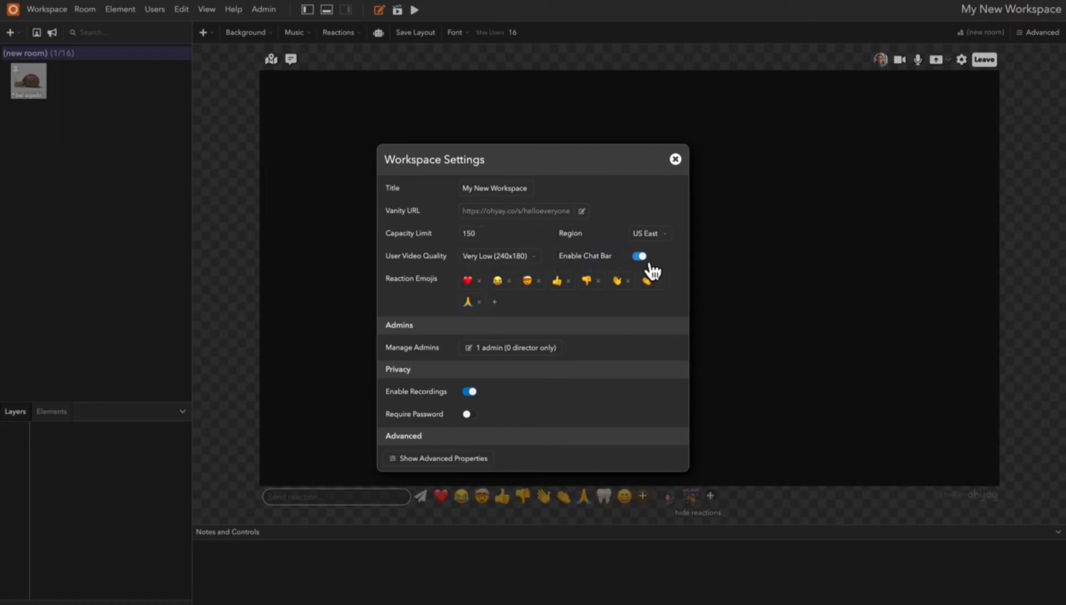
Close the workspace settings and look at the room's chat bar by opening and closing it.
left_click(676, 161)
left_click(291, 59)
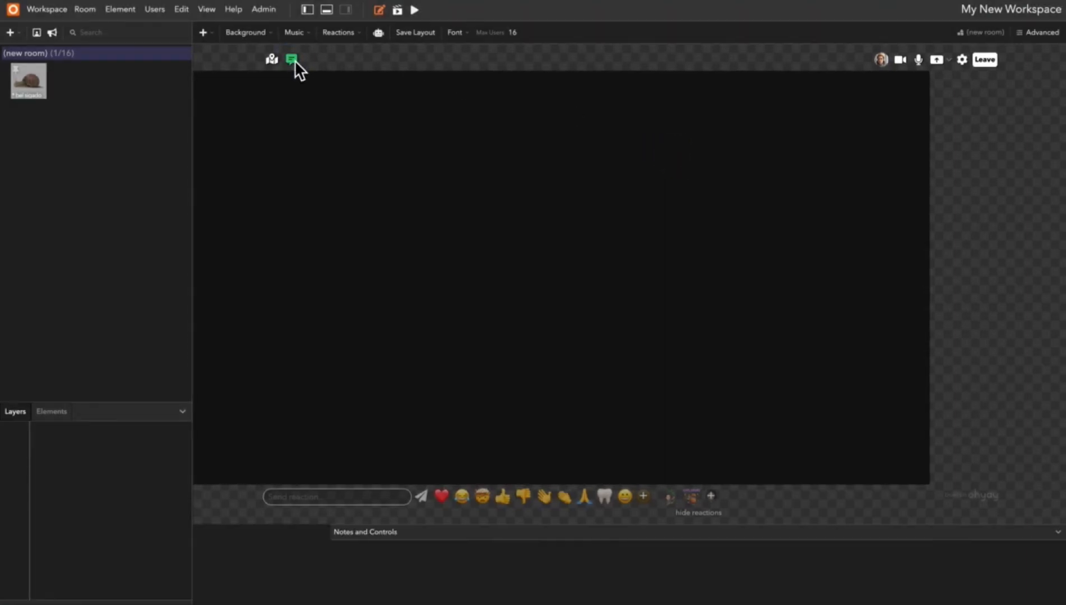
left_click(361, 59)
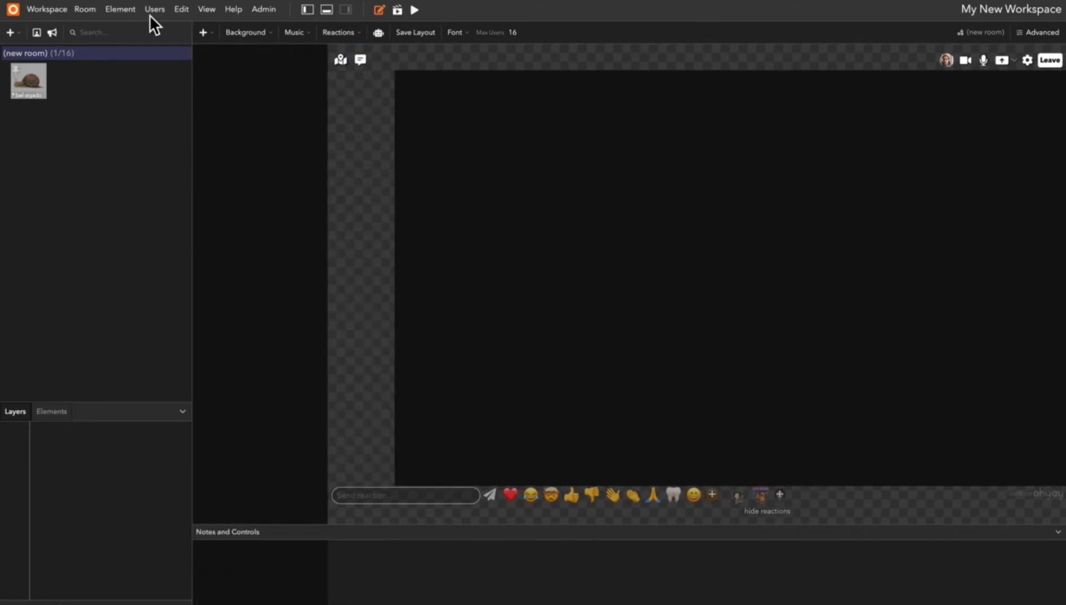
left_click(247, 32)
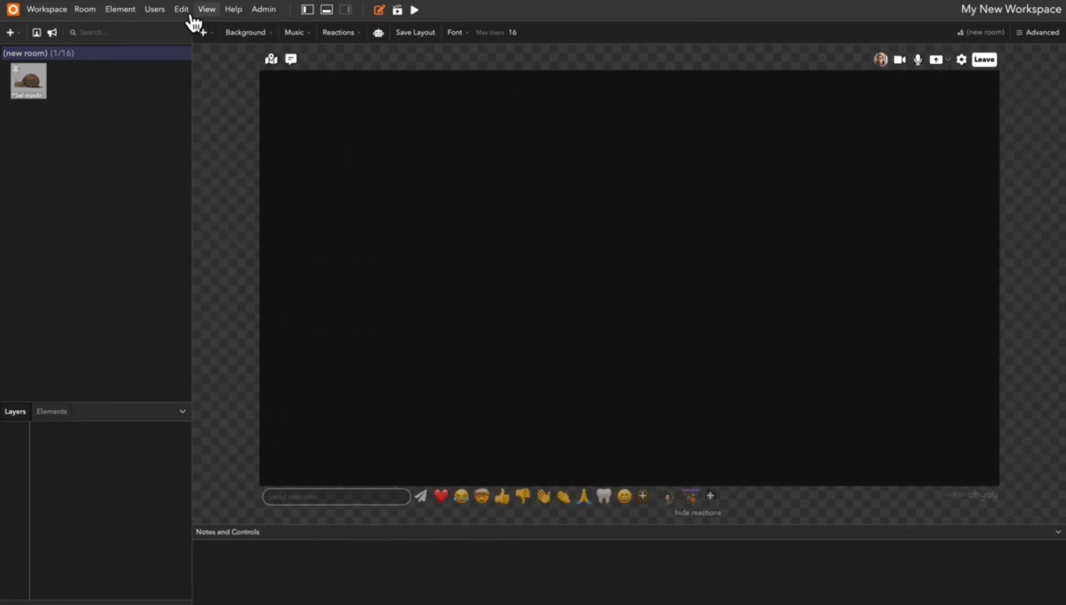
Reopen the workspace settings and disable the chat bar.
left_click(53, 11)
left_click(56, 29)
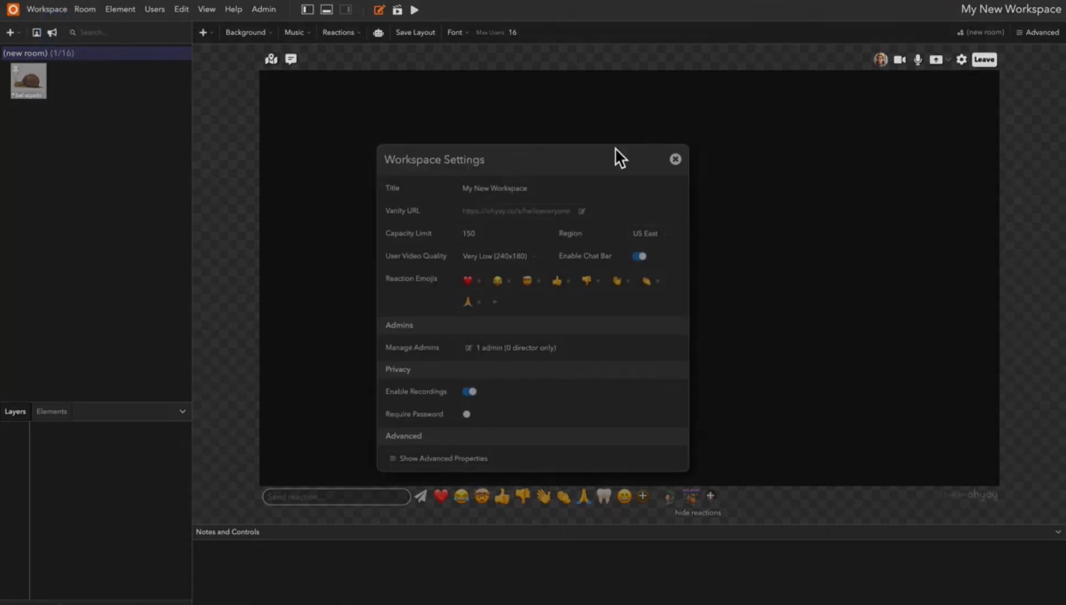
left_click(654, 270)
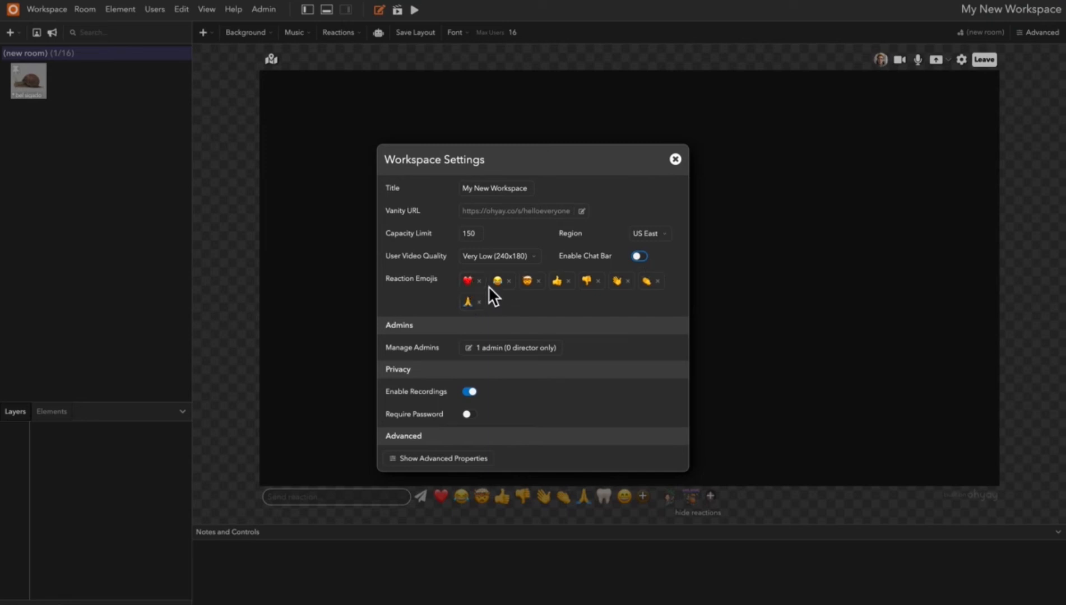
Move the heart to third place among the workspace's reaction emojis and add the tooth emoji.
left_click_drag(468, 281, 542, 283)
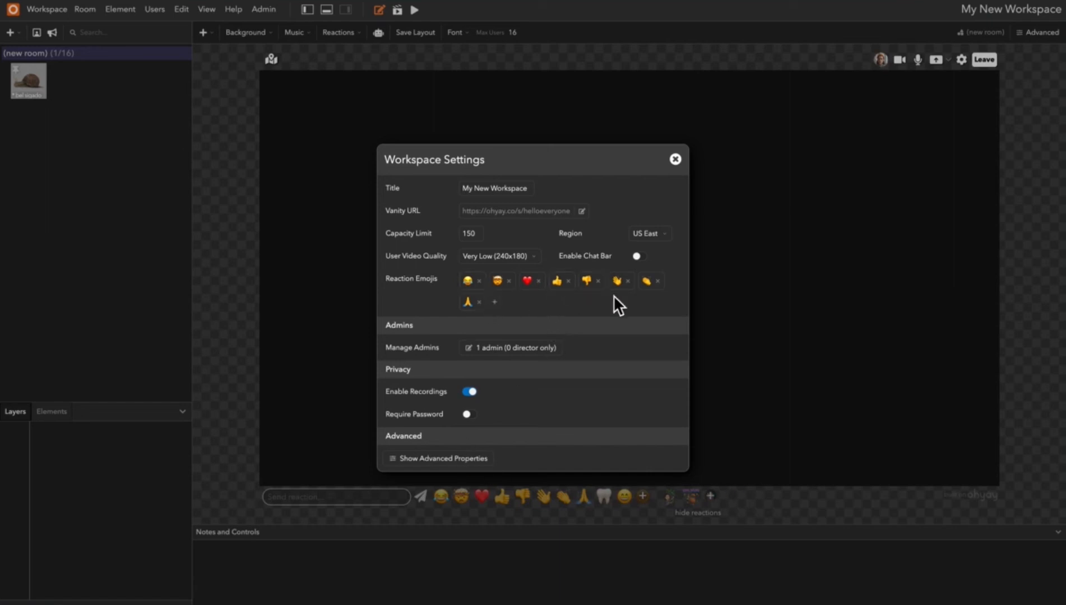
left_click(496, 303)
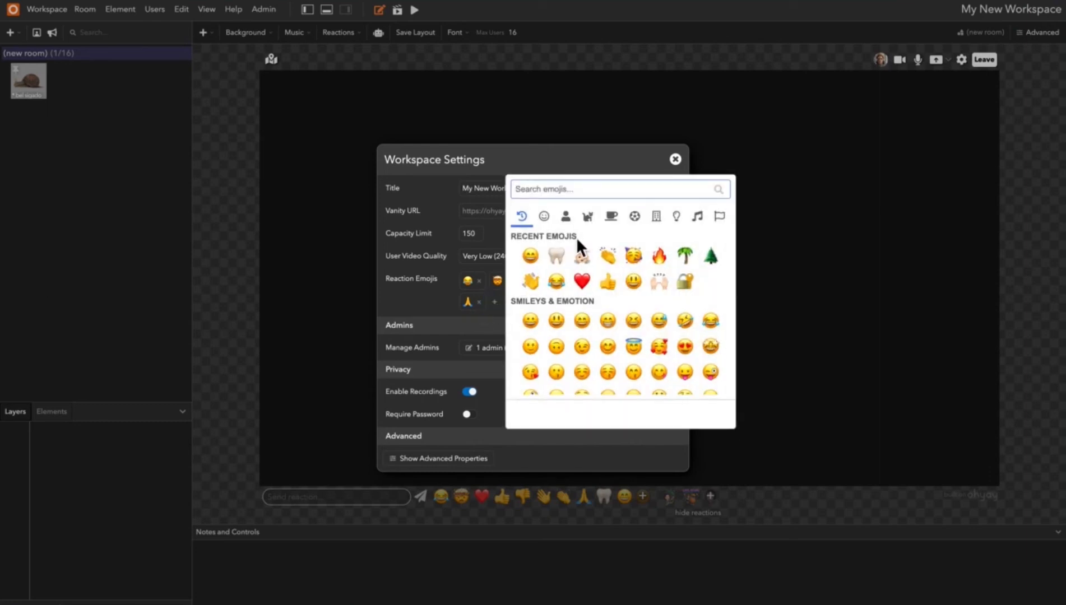
left_click(564, 252)
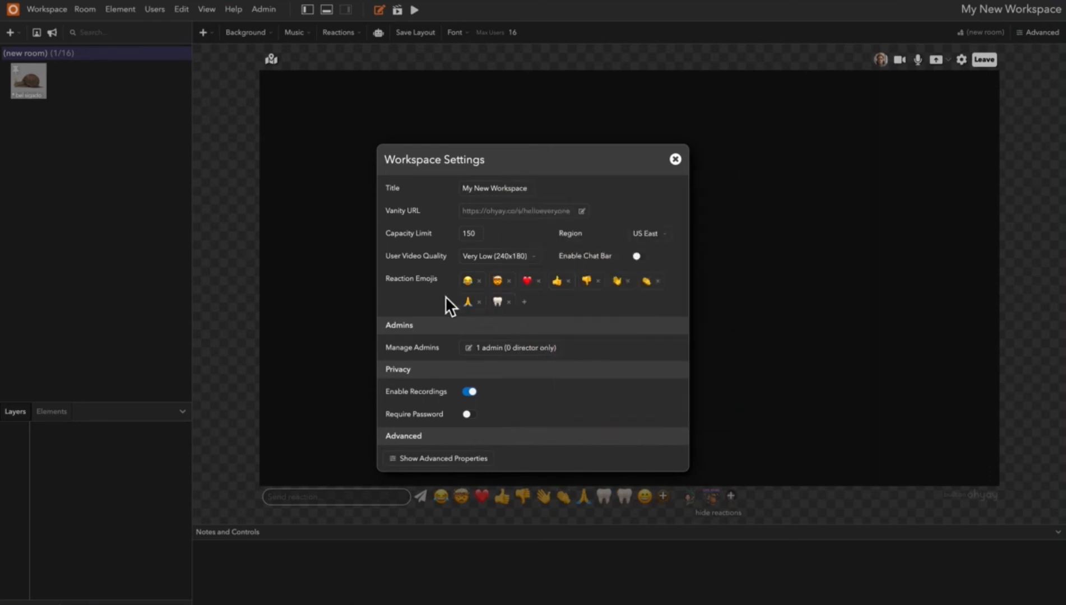
Try the password requirement by saving the filled-in workspace password, turn the requirement off again, and close the workspace settings.
left_click(468, 414)
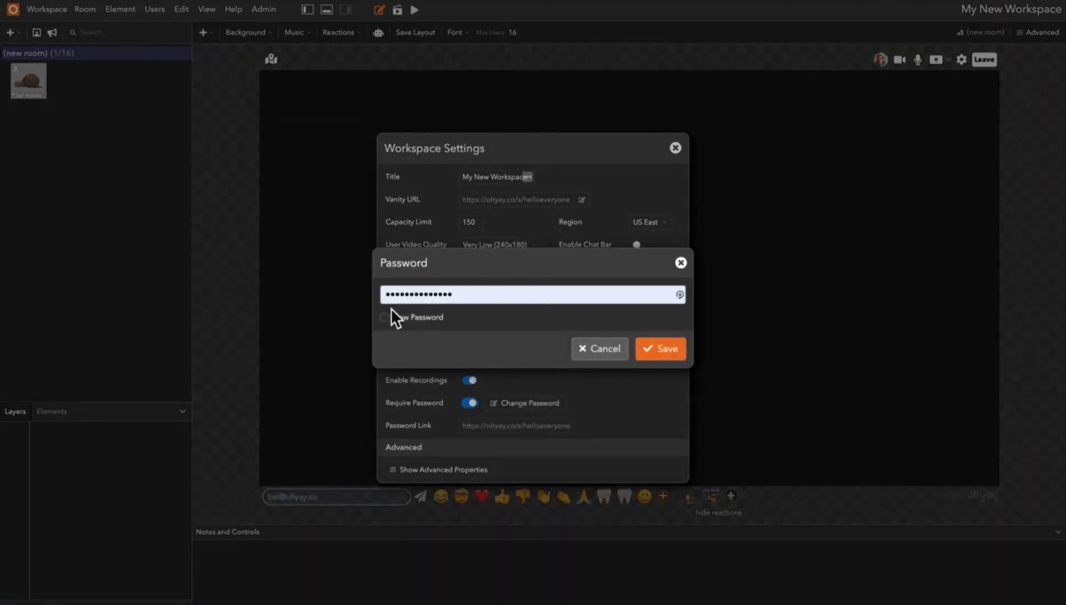
left_click(663, 358)
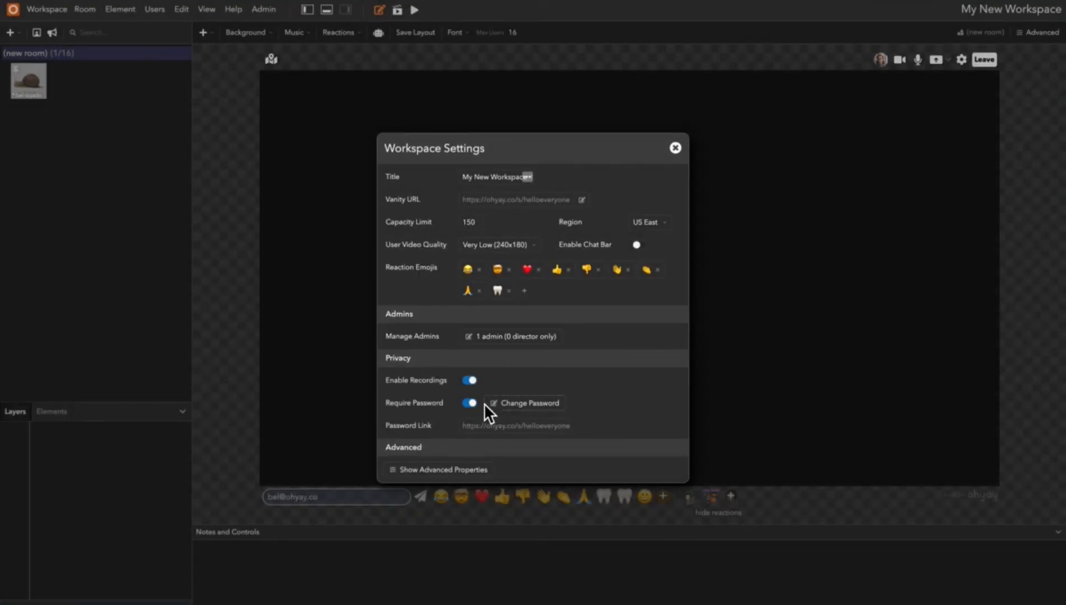
left_click(470, 402)
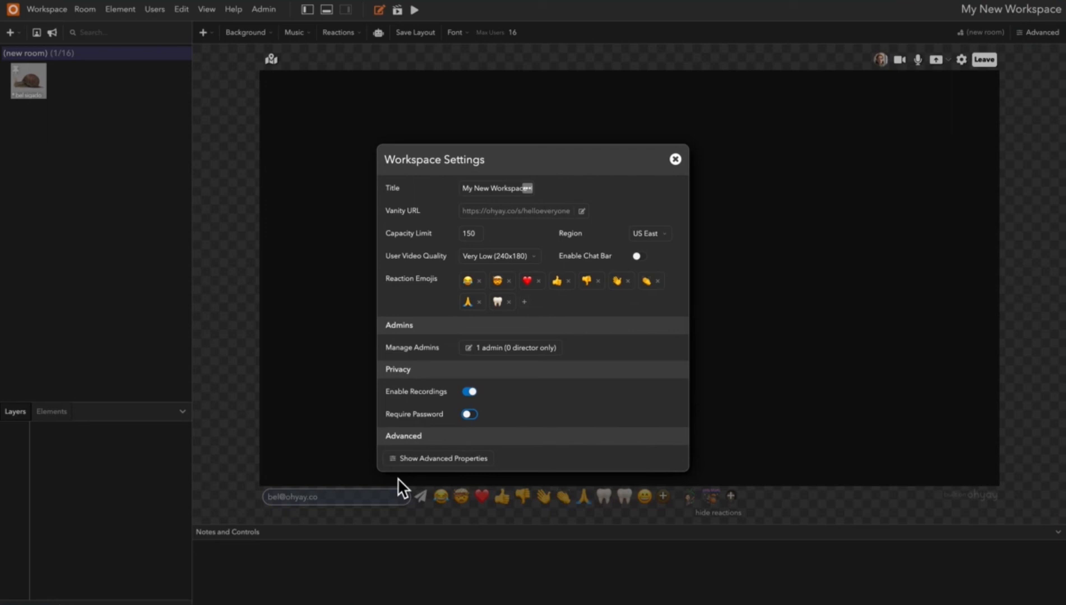
left_click(676, 160)
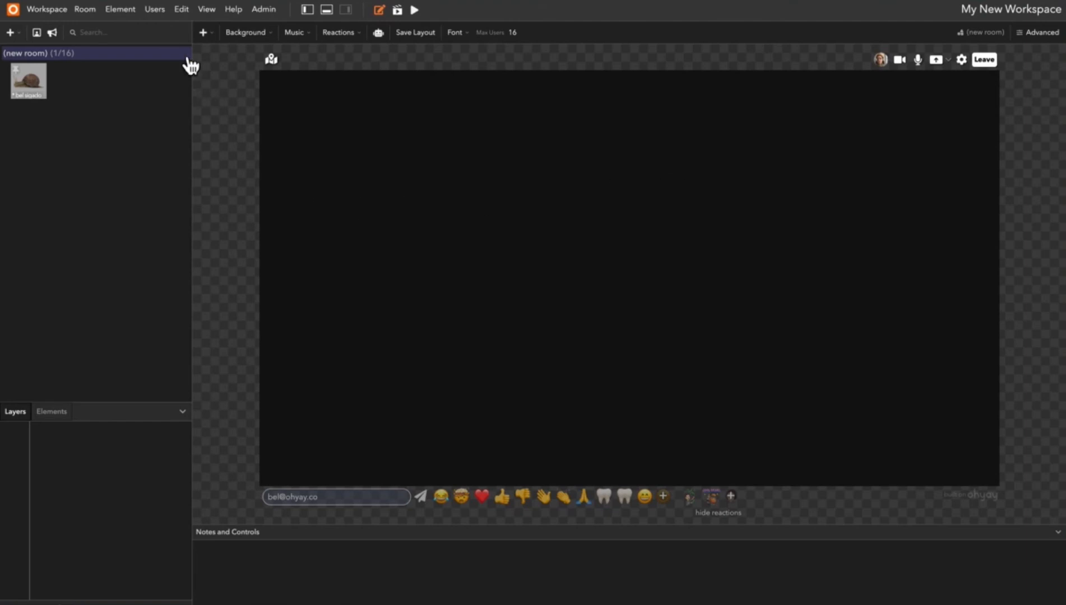
Add a second empty room to the workspace, and view the gallery of importable rooms without importing any.
left_click(211, 32)
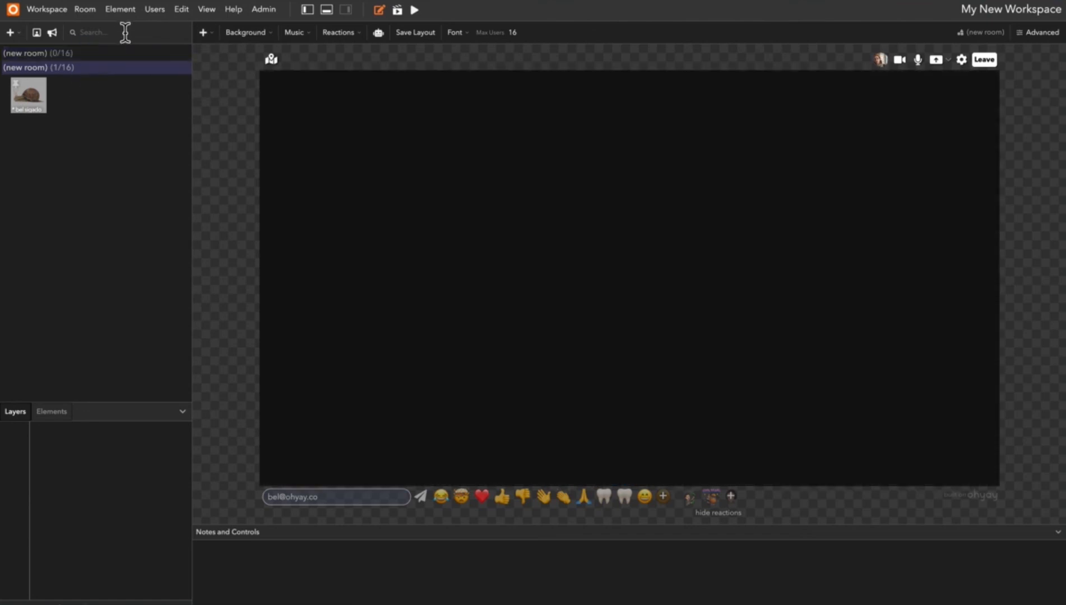
left_click(95, 11)
left_click(139, 47)
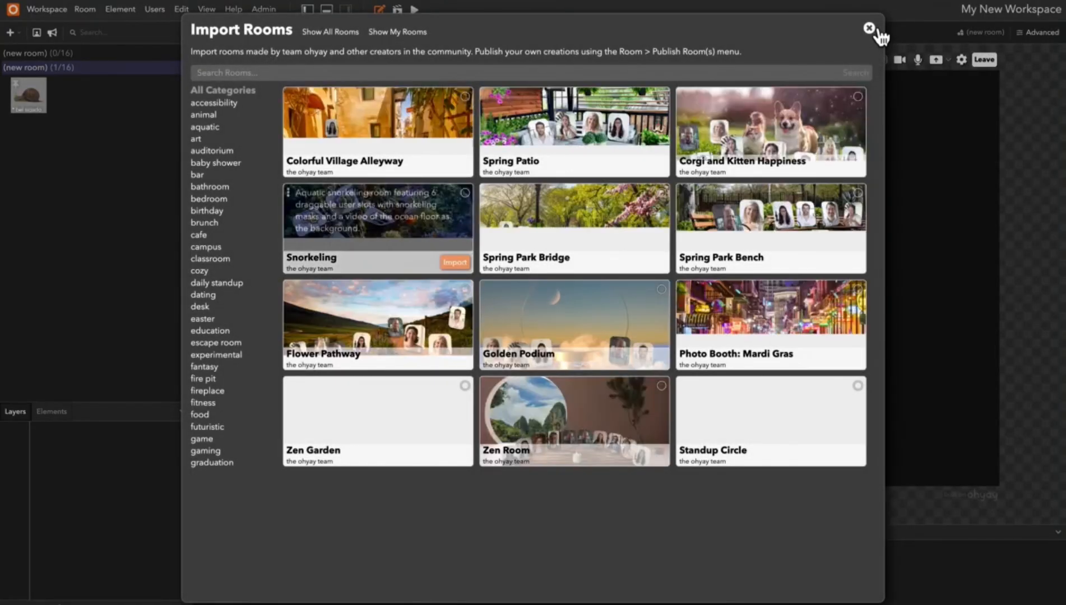
left_click(868, 28)
Add a user slot near the centre of the current room.
left_click(211, 33)
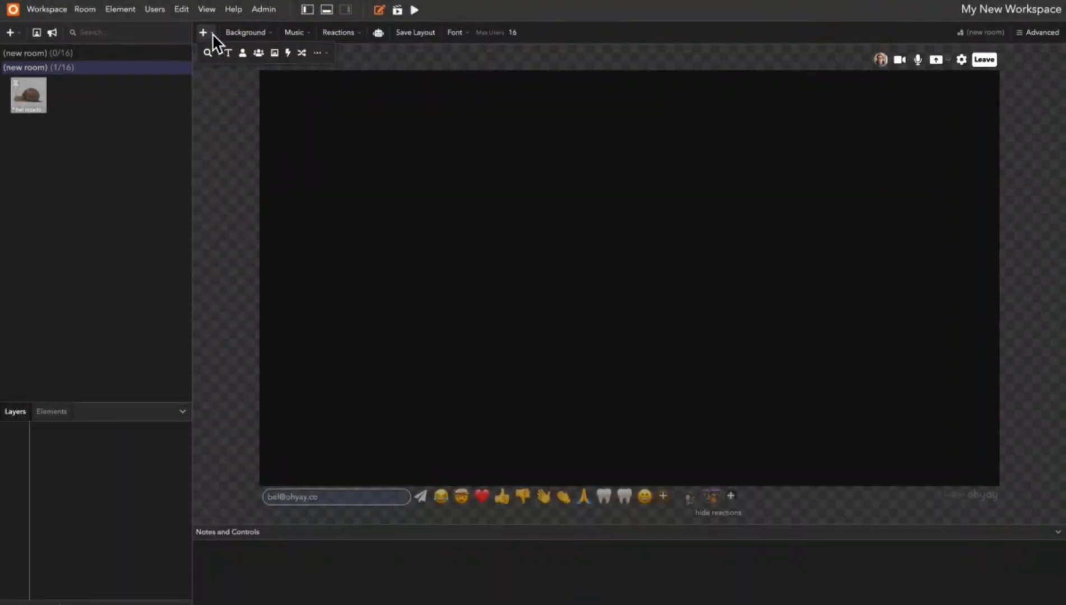
left_click(246, 54)
left_click(570, 277)
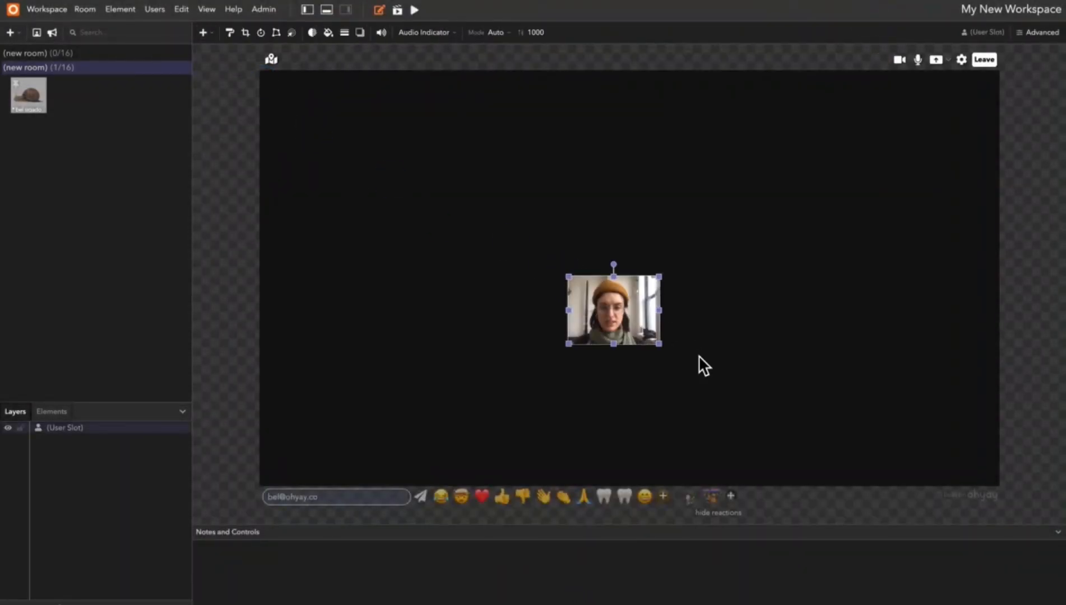